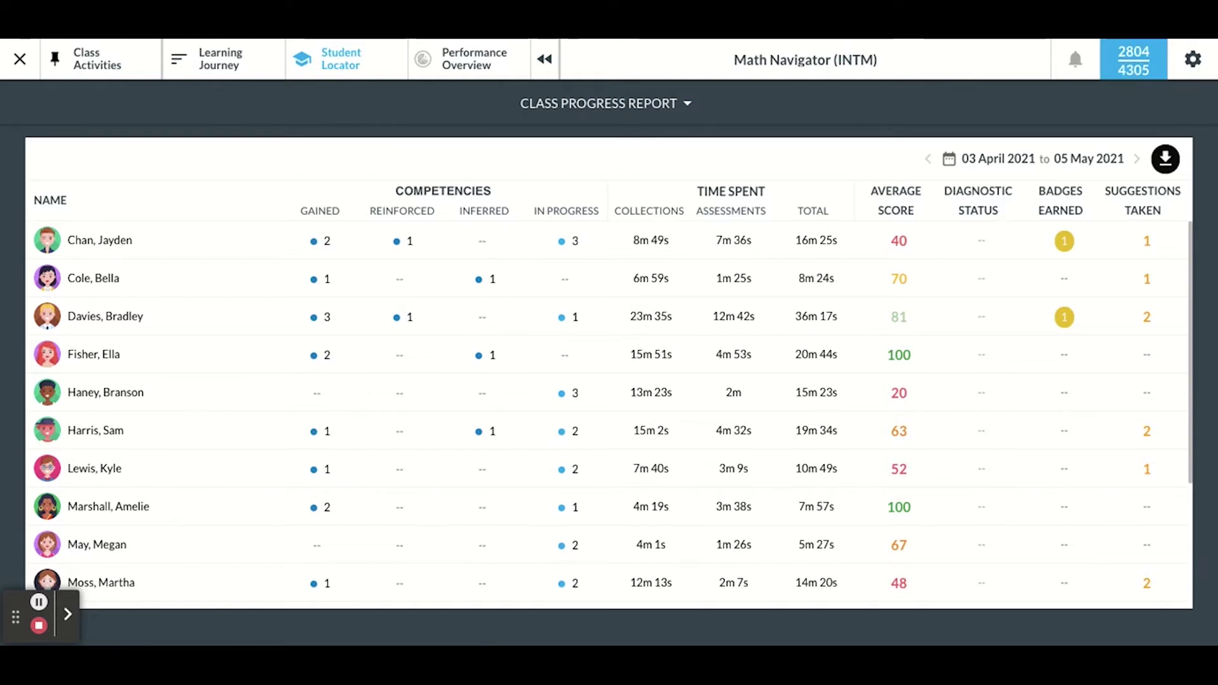
{"action": "left_click", "coordinate": [121, 323]}
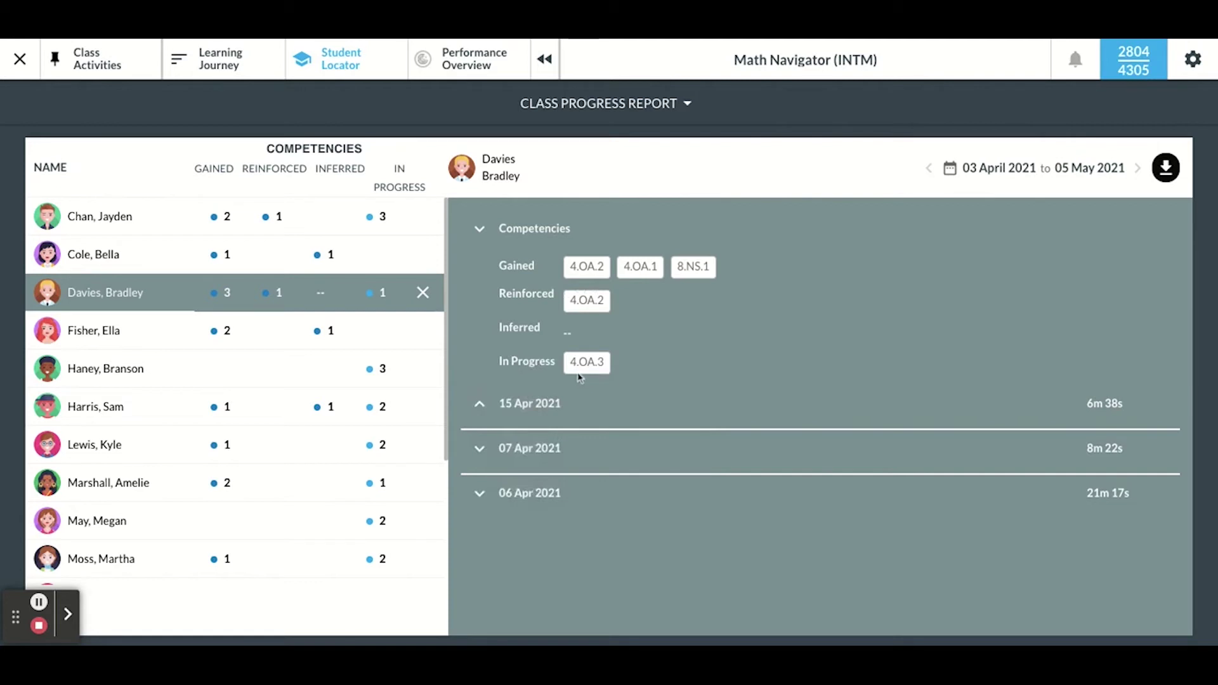
{"action": "scroll", "coordinate": [710, 381], "scroll_direction": "down", "scroll_amount": 1}
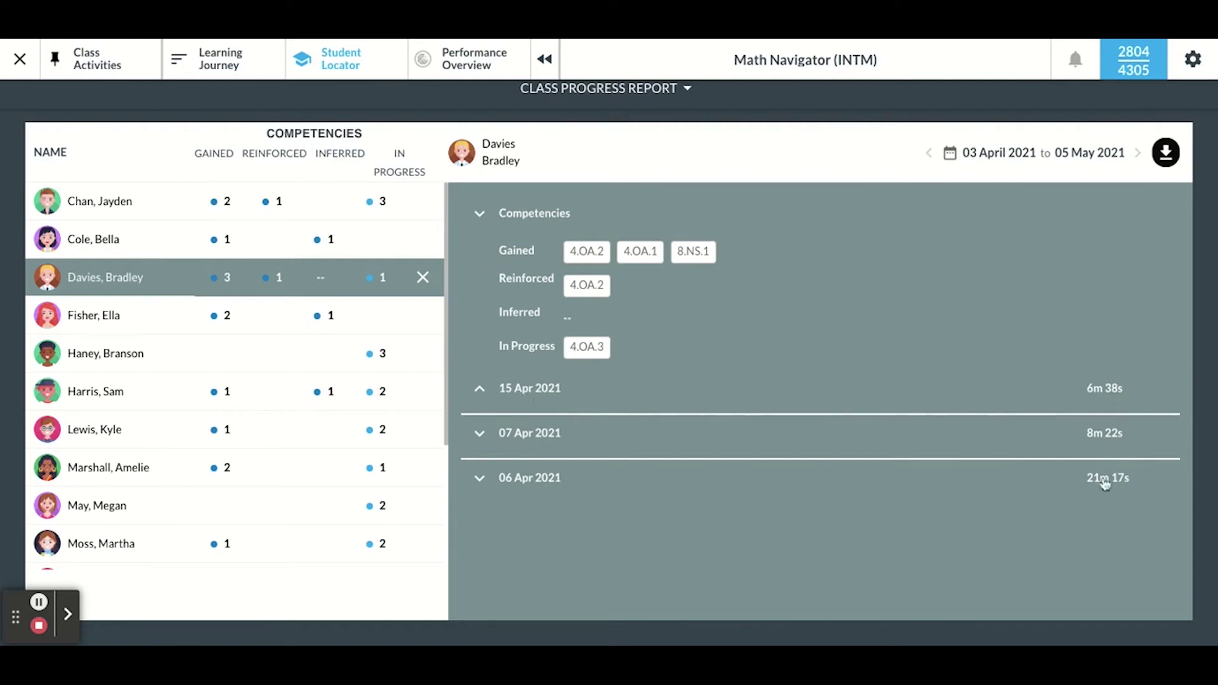
- Expand the 07 Apr 2021 session to show its assessment cards with times and scores
{"action": "left_click", "coordinate": [526, 433]}
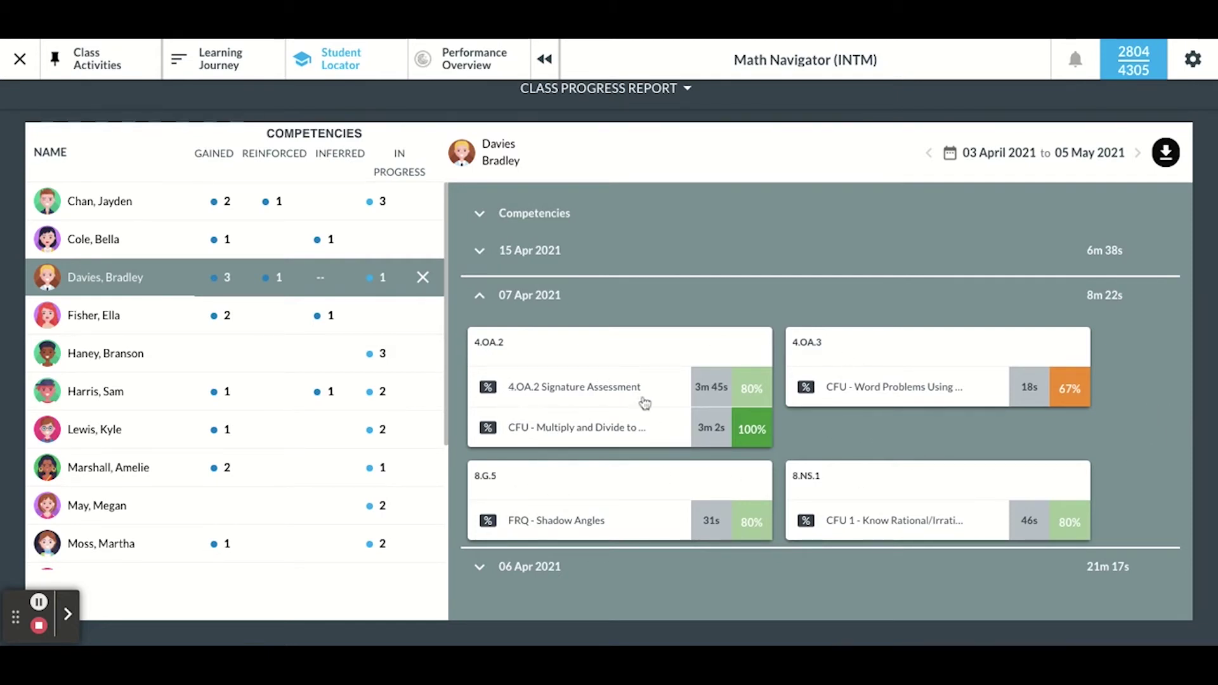
{"action": "scroll", "coordinate": [843, 452], "scroll_direction": "up", "scroll_amount": 1}
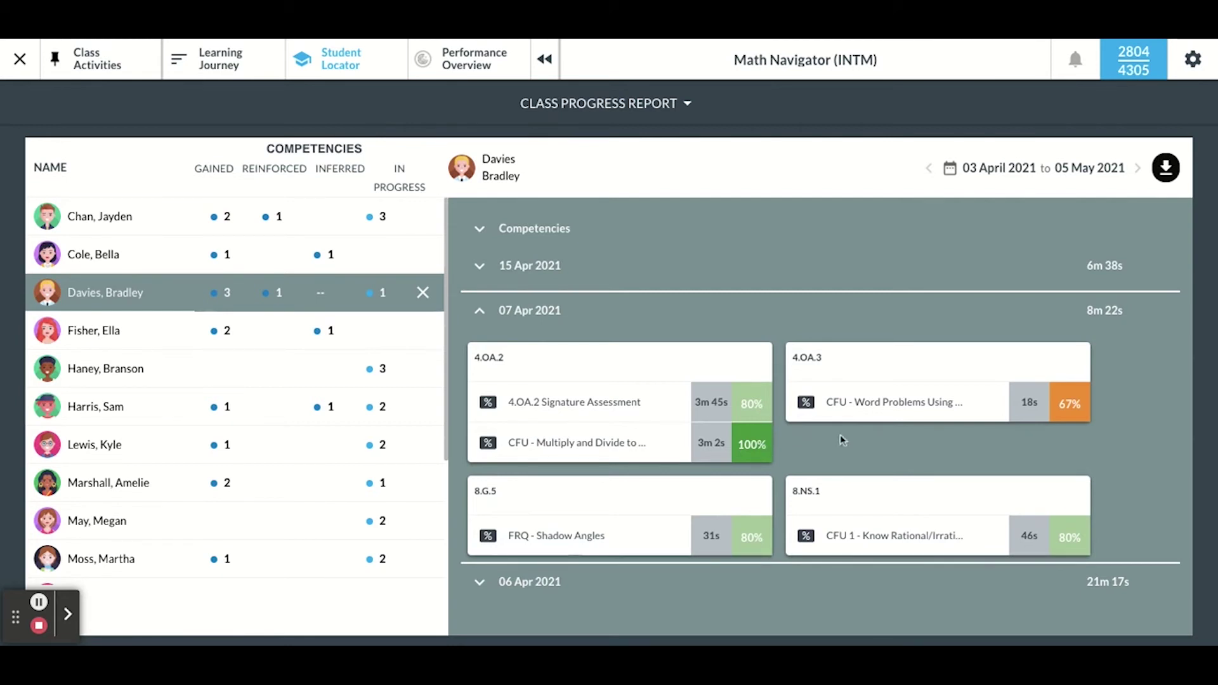
{"action": "scroll", "coordinate": [838, 443], "scroll_direction": "down", "scroll_amount": 1}
{"action": "left_click", "coordinate": [538, 554]}
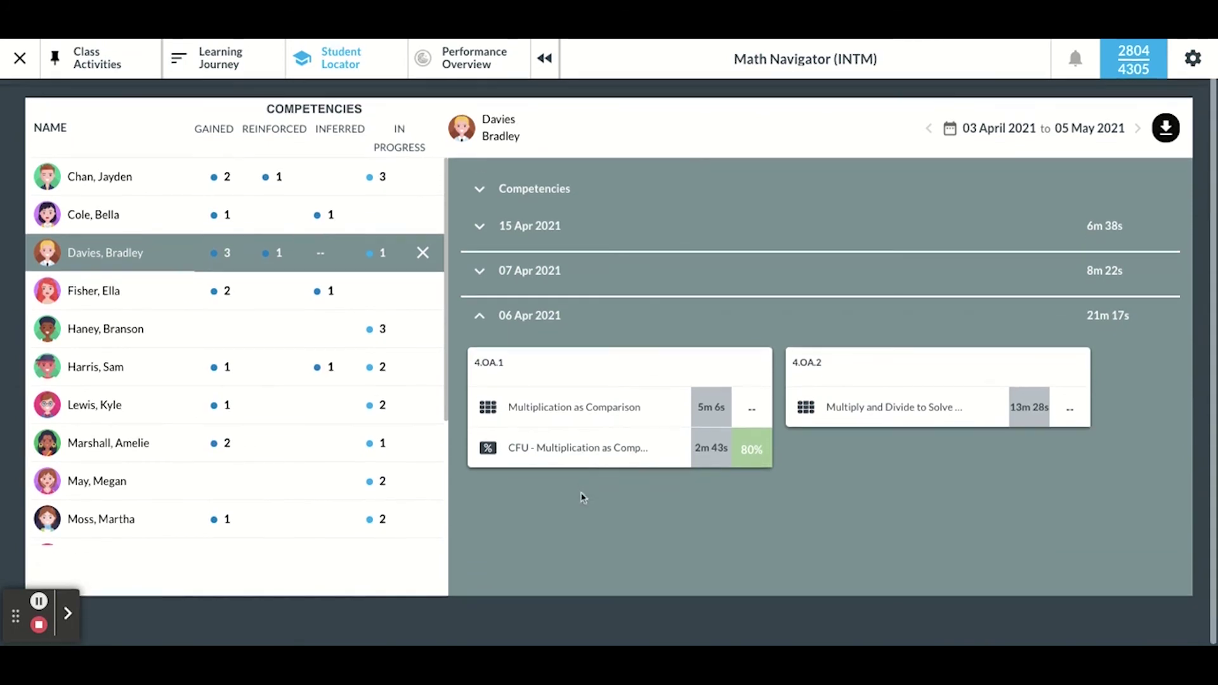
{"action": "left_click", "coordinate": [424, 261]}
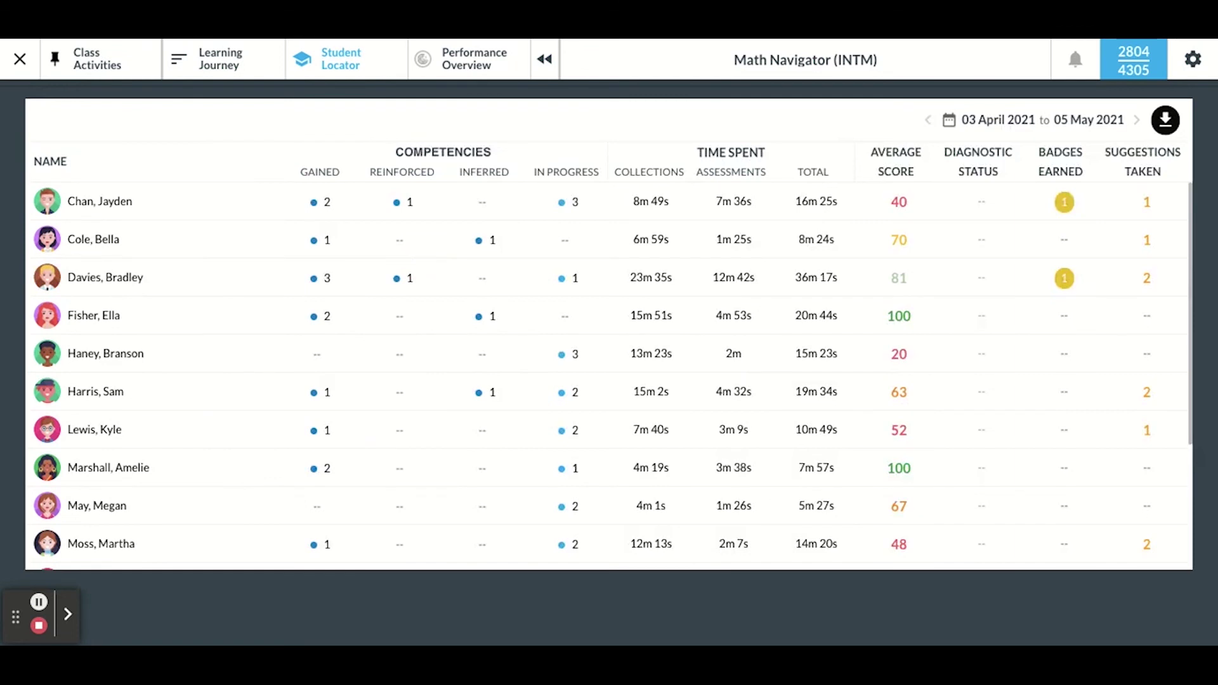